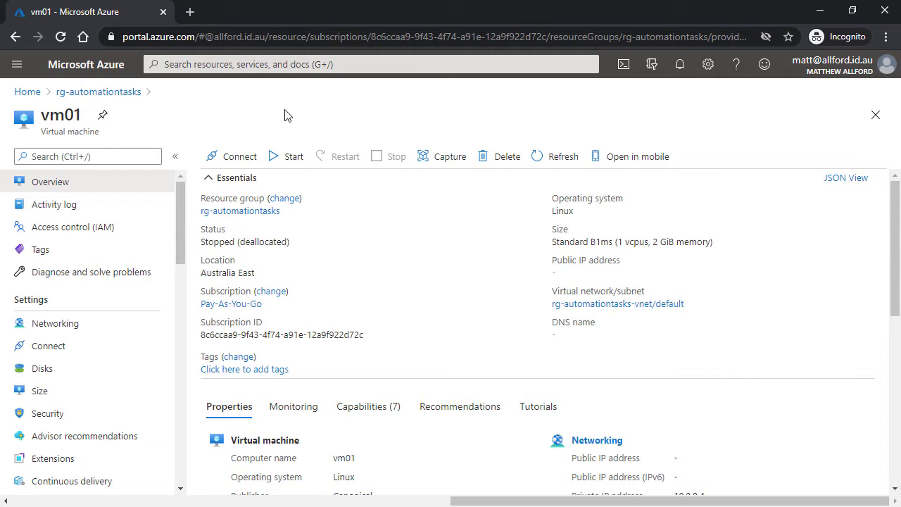
# Open vm01's Tasks (preview), start a new task and pick the Start Virtual Machine template.
pyautogui.moveTo(178, 205); pyautogui.dragTo(172, 408)
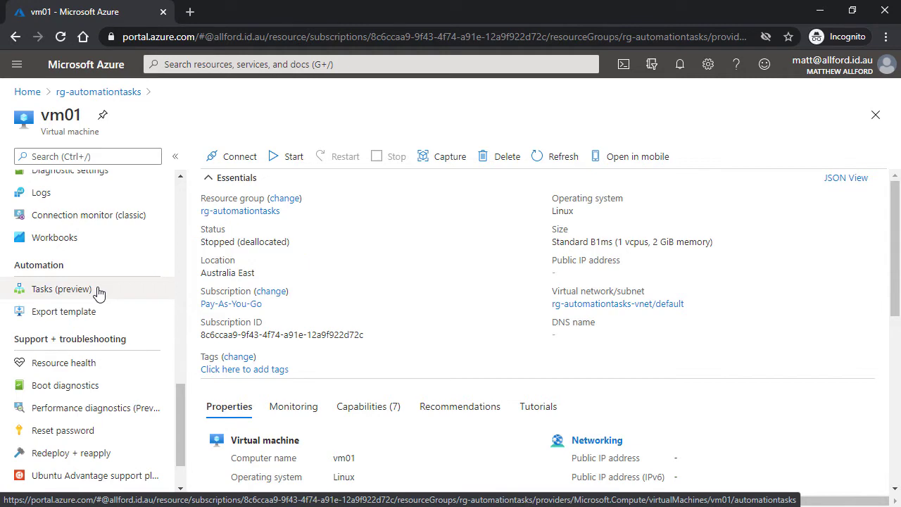
pyautogui.click(98, 291)
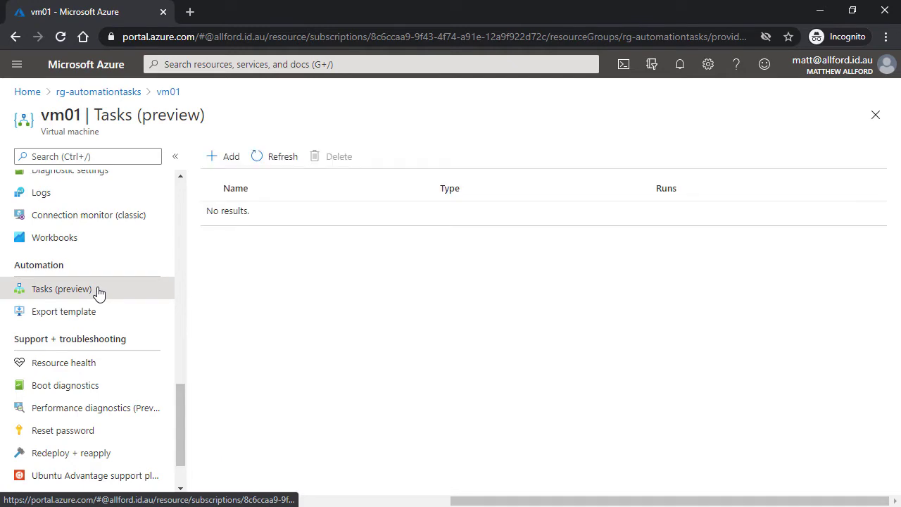
pyautogui.click(233, 161)
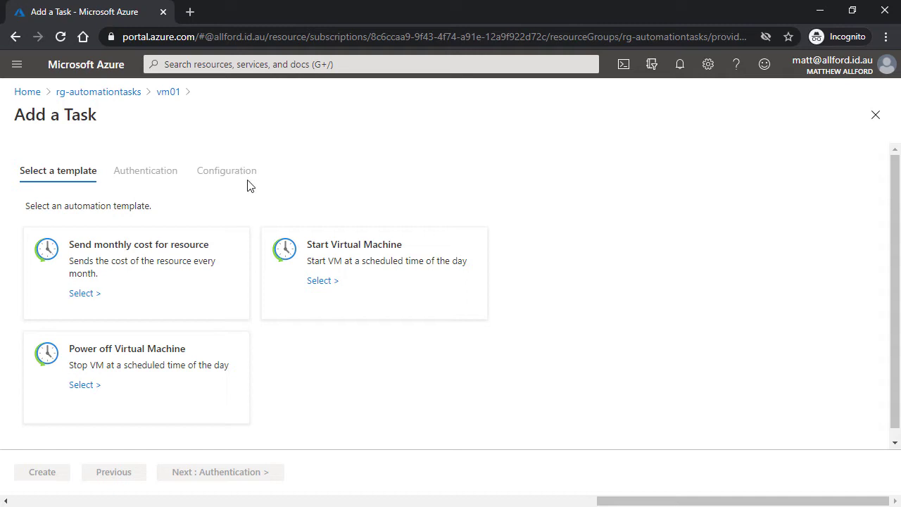
pyautogui.click(323, 281)
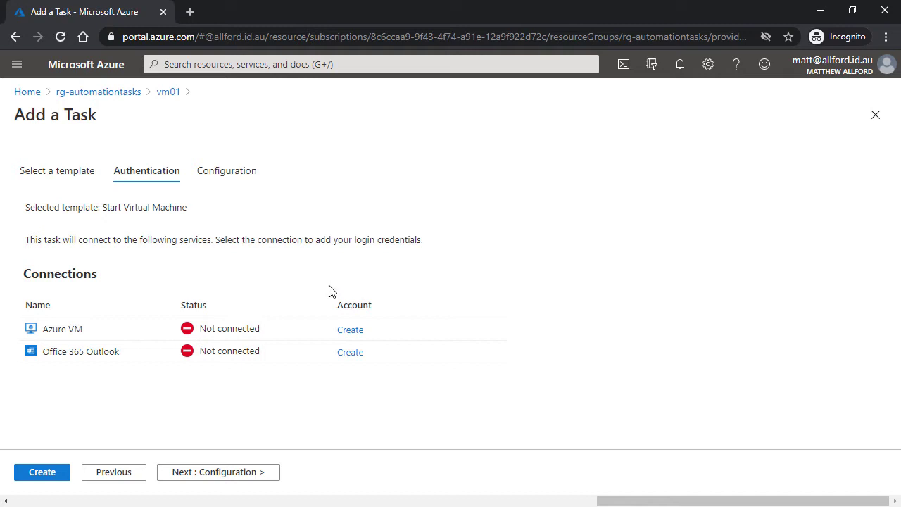
# Create and sign in the Azure VM and Office 365 Outlook connections, then continue to Configuration.
pyautogui.click(344, 338)
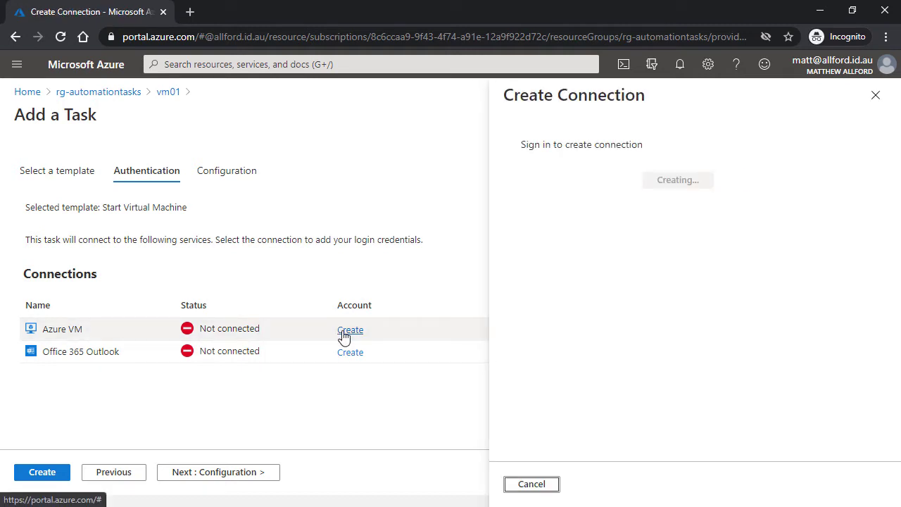
pyautogui.click(681, 182)
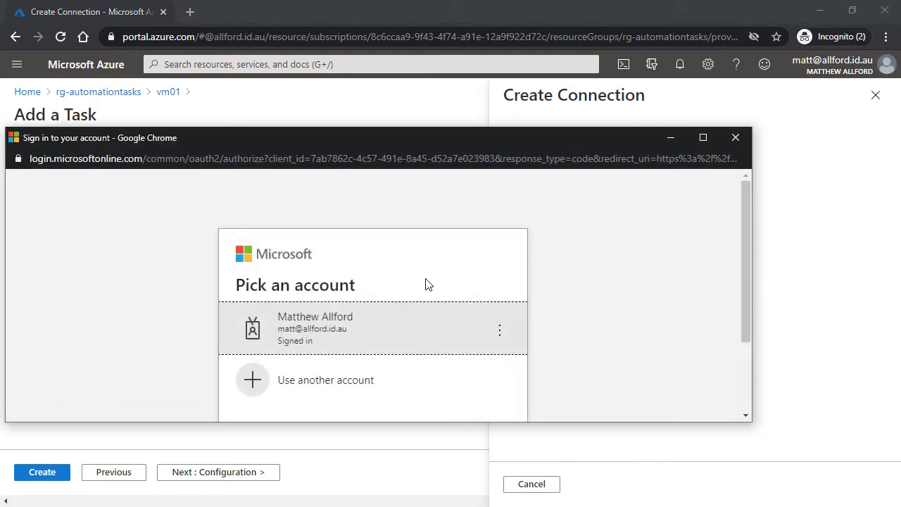
pyautogui.click(362, 329)
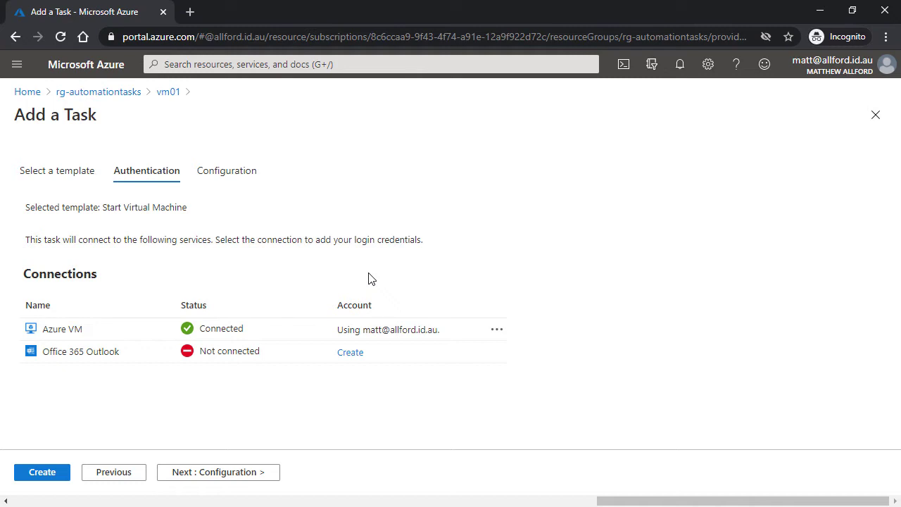
pyautogui.click(350, 353)
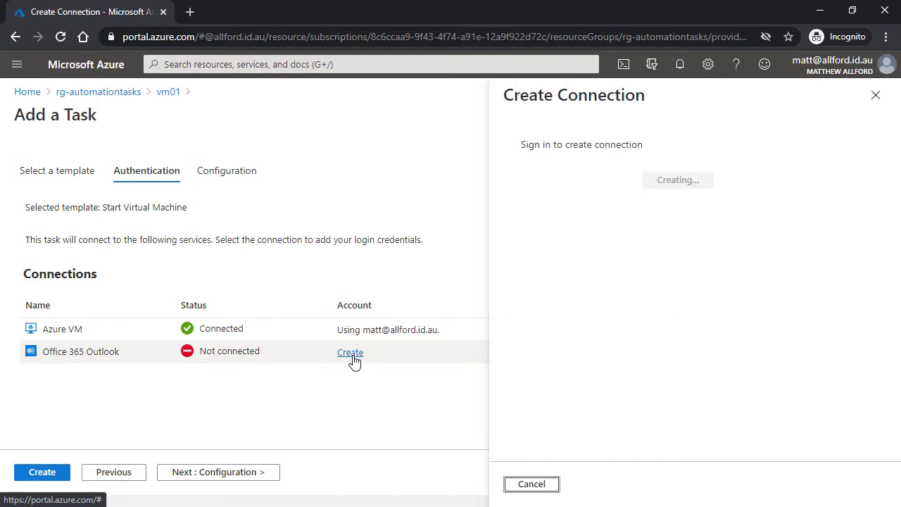
pyautogui.click(698, 184)
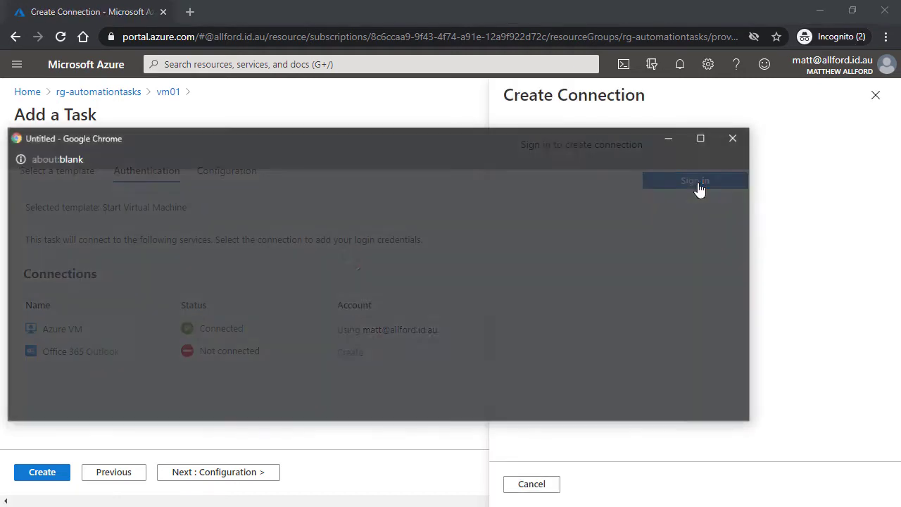
pyautogui.click(371, 329)
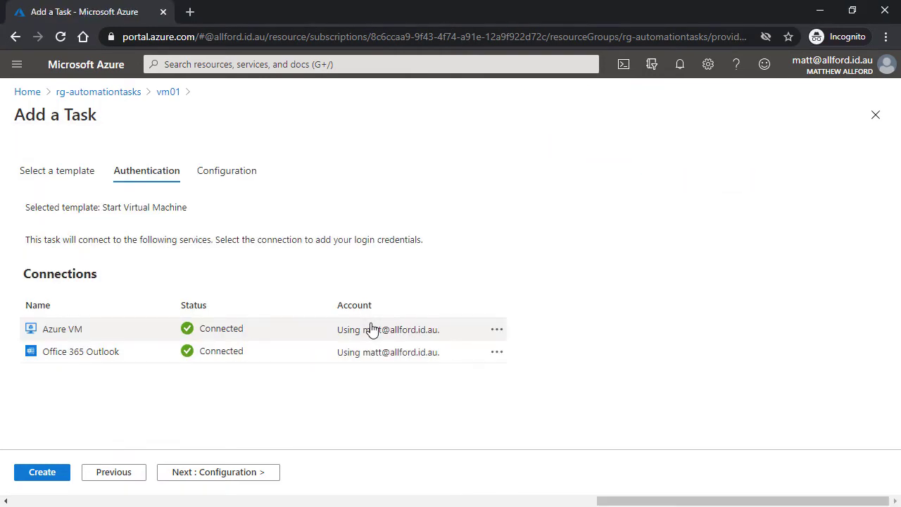
pyautogui.click(225, 476)
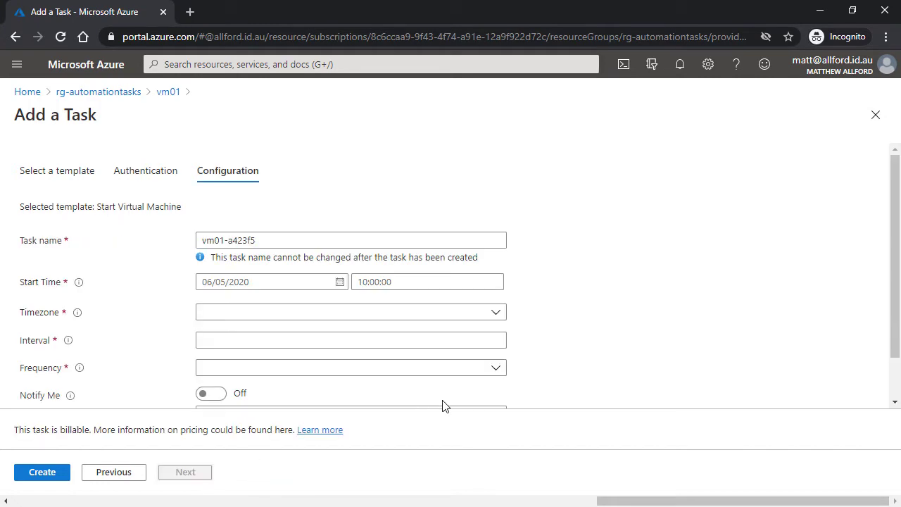
# Set the task to start 12/29/2020 at 9:42 AM, Tasmania Standard Time.
pyautogui.scroll(-1, 898, 212)
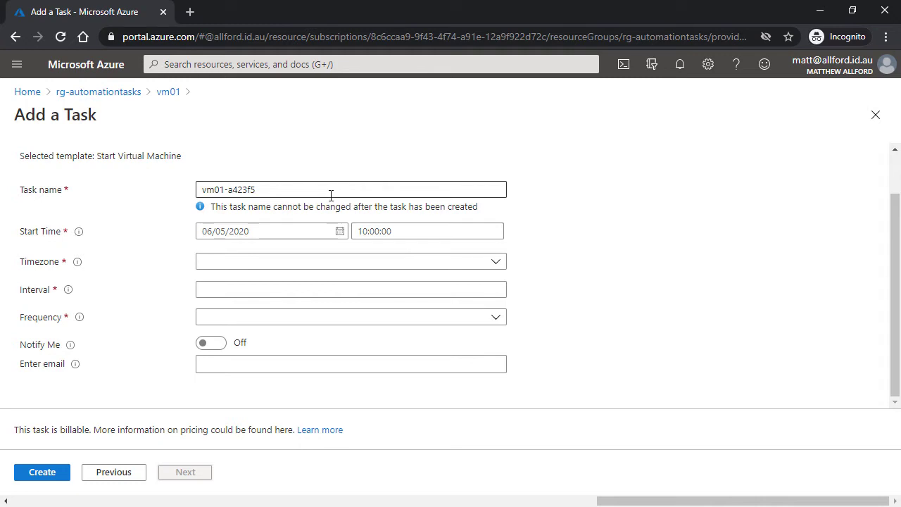
pyautogui.click(339, 232)
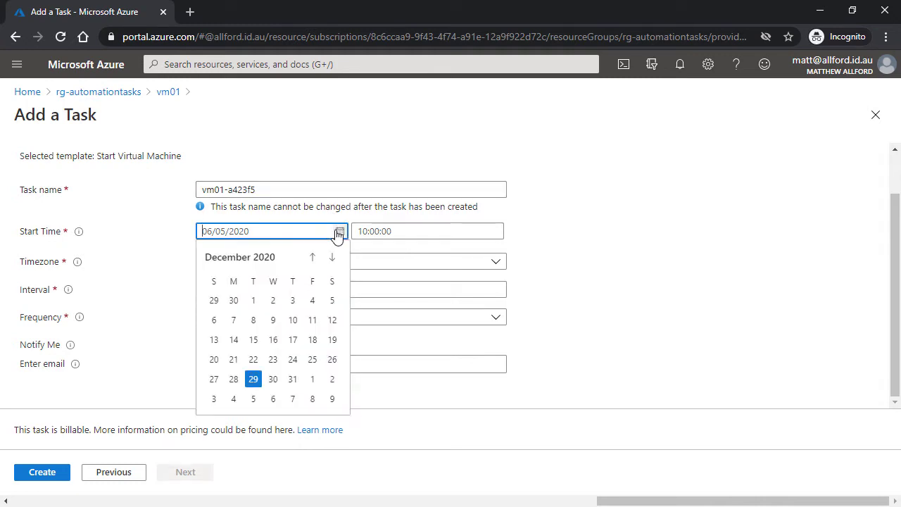
pyautogui.click(254, 380)
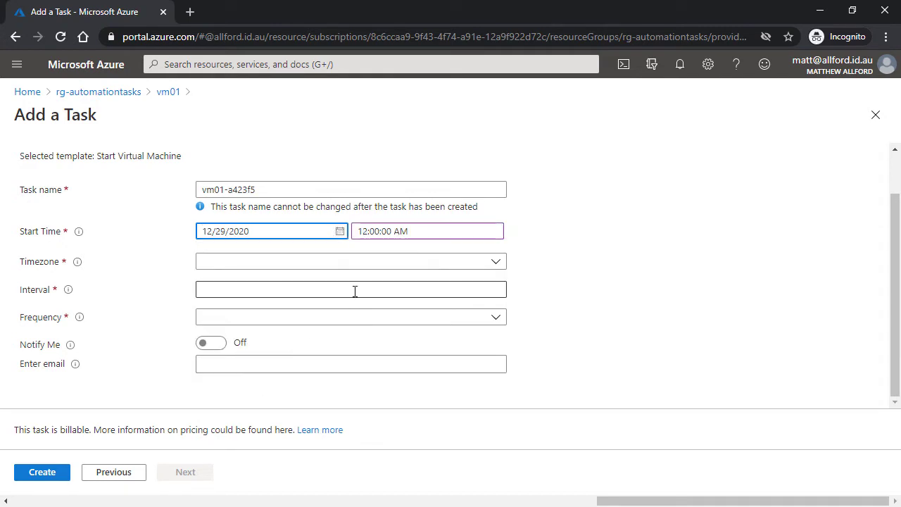
pyautogui.click(363, 232)
pyautogui.write('9:')
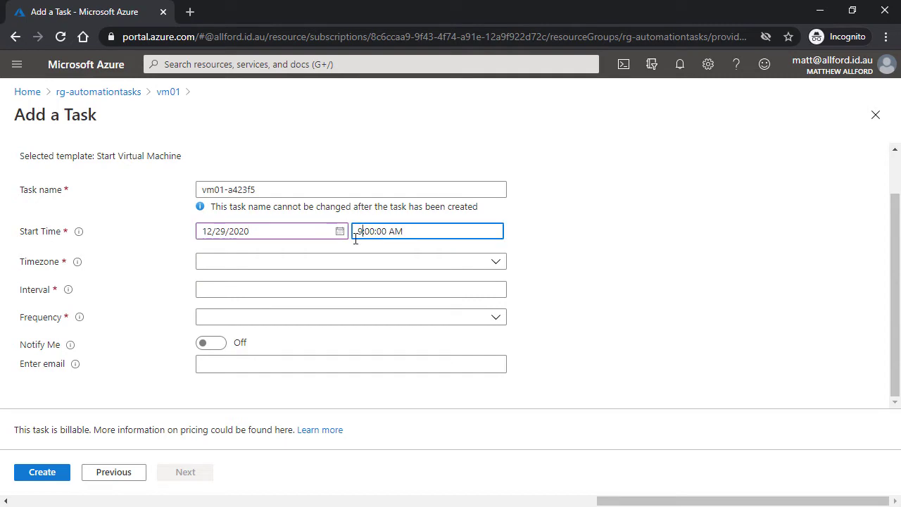
pyautogui.write('42')
pyautogui.click(497, 262)
pyautogui.moveTo(501, 287); pyautogui.dragTo(500, 416)
pyautogui.click(331, 261)
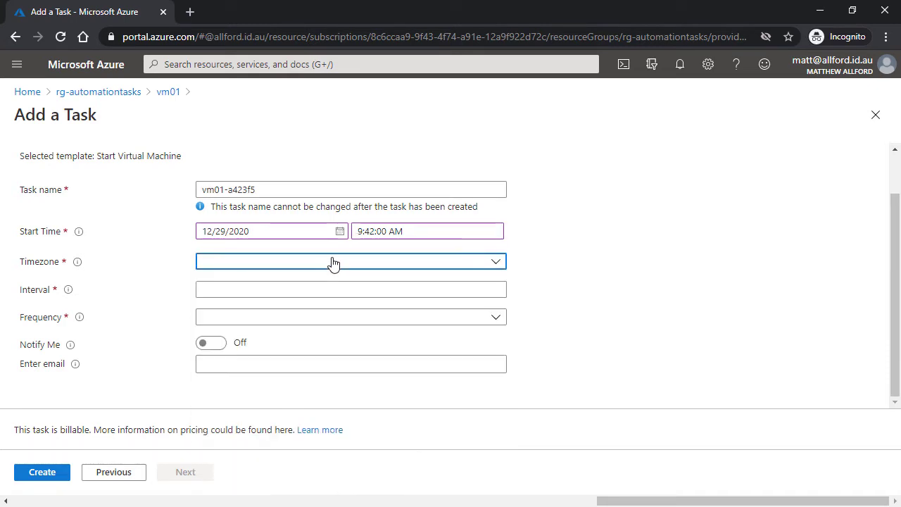
pyautogui.click(331, 261)
pyautogui.moveTo(503, 294); pyautogui.dragTo(491, 441)
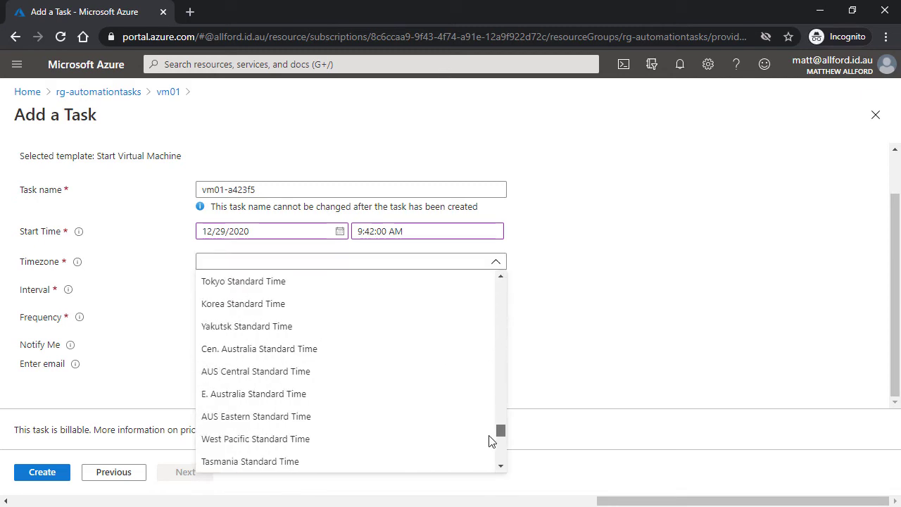
pyautogui.click(332, 465)
# Make the task repeat every 24 hours.
pyautogui.click(501, 290)
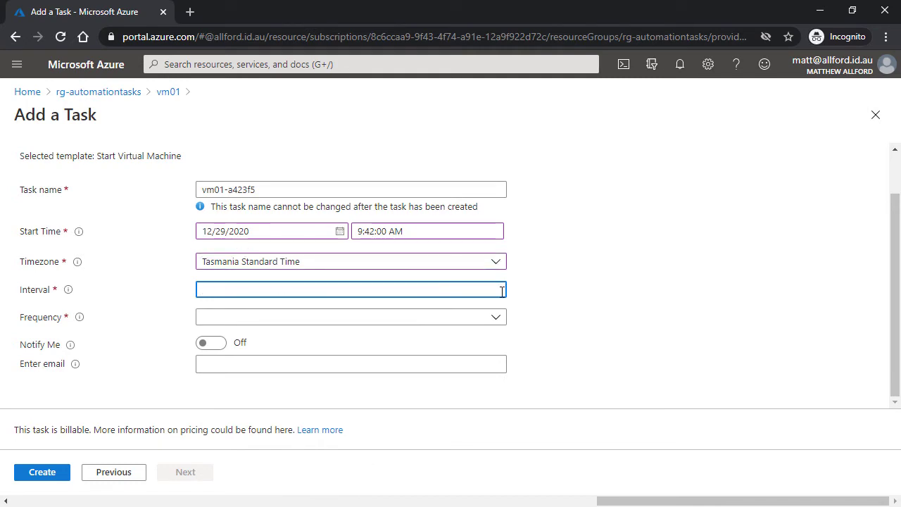
pyautogui.write('24')
pyautogui.click(498, 323)
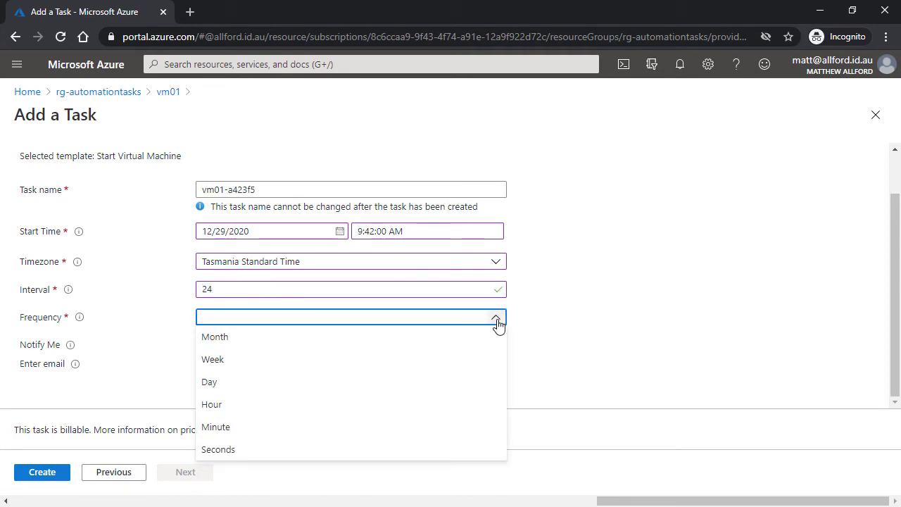
pyautogui.click(459, 408)
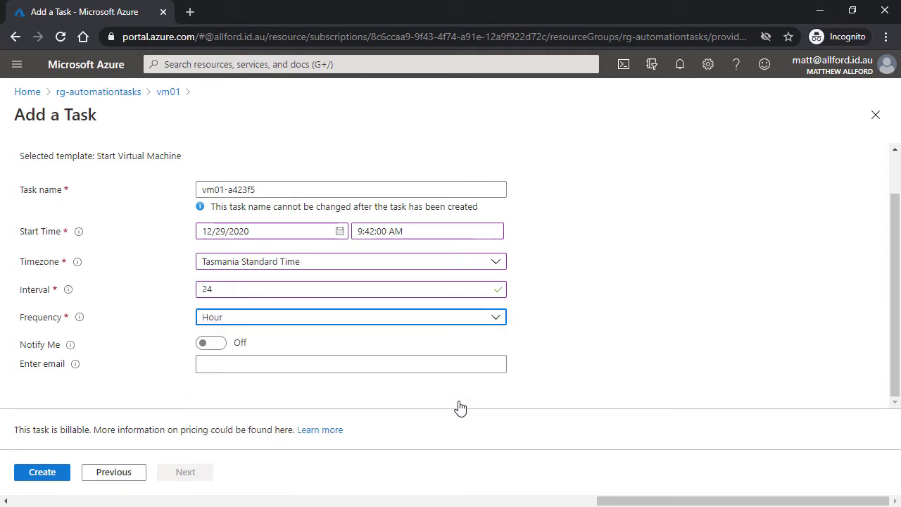
# Turn on email notifications to the user's email address and create the task.
pyautogui.click(218, 345)
pyautogui.click(246, 360)
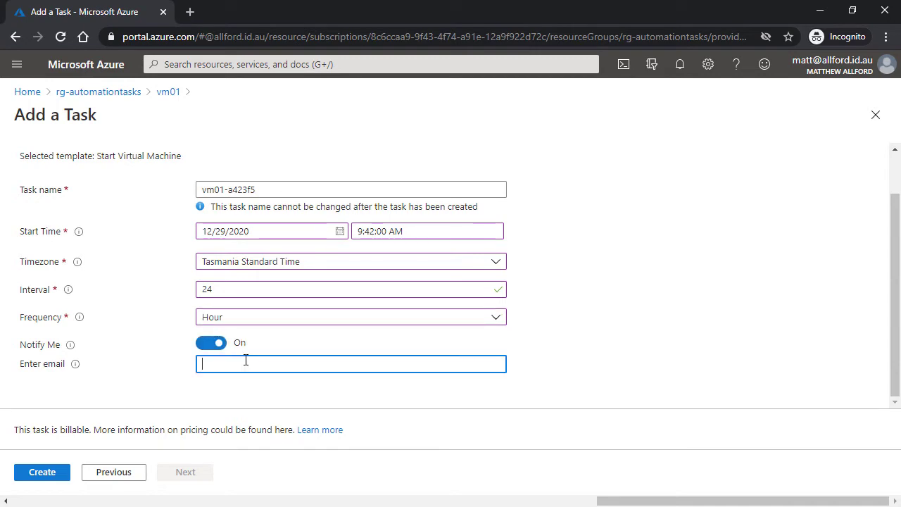
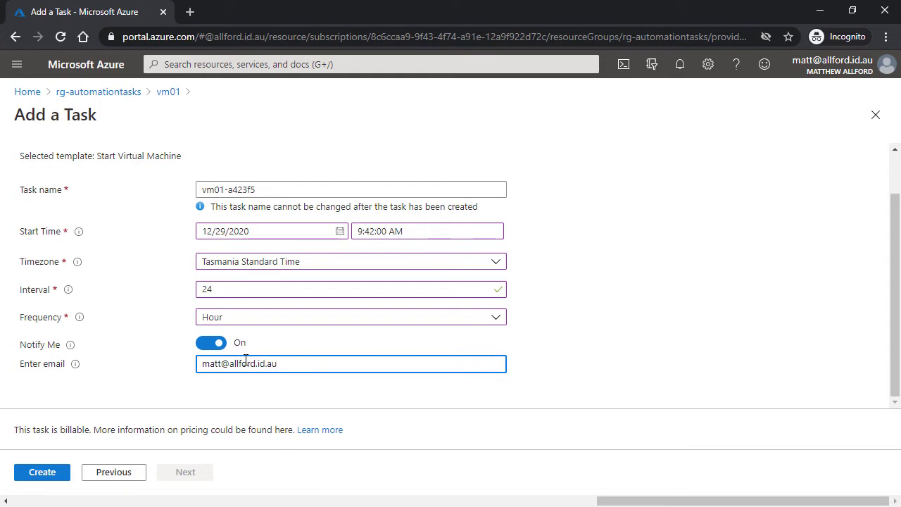
pyautogui.click(582, 352)
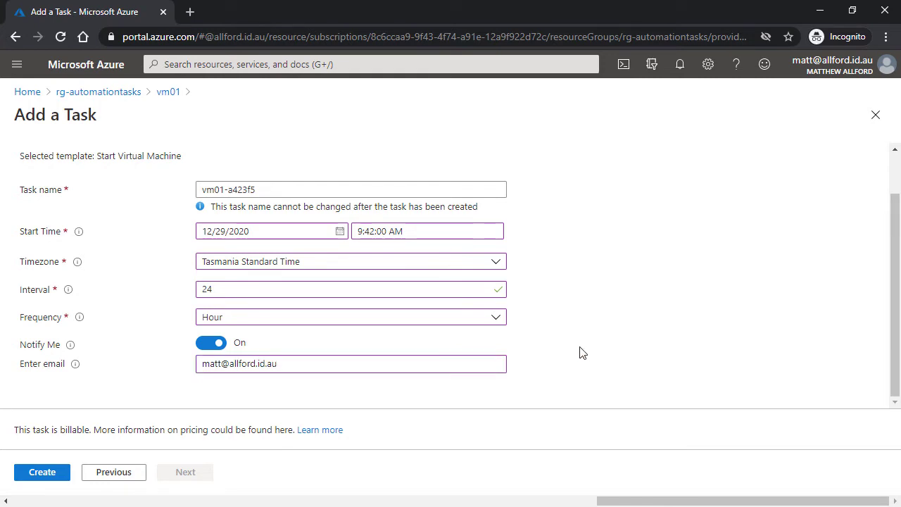
pyautogui.click(49, 473)
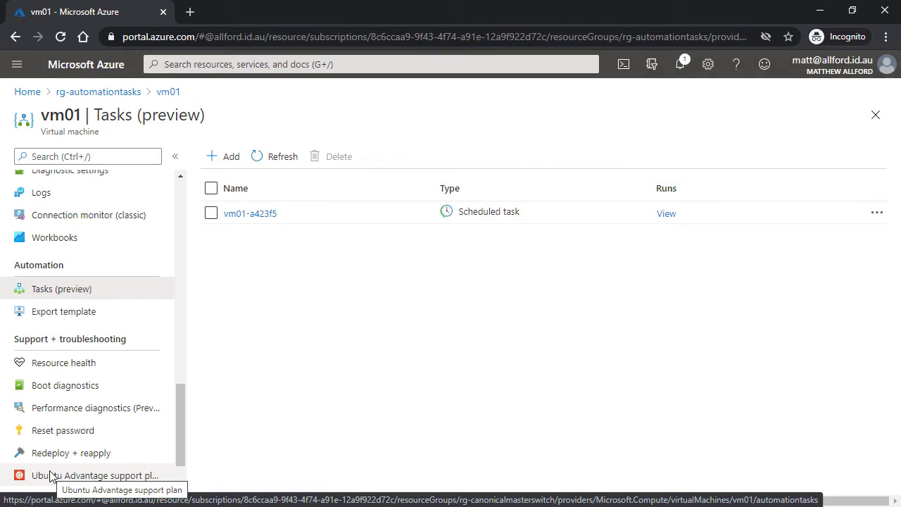
# Review vm01-a423f5's authentication and configuration in the in-line editor, then cancel without changes.
pyautogui.click(877, 215)
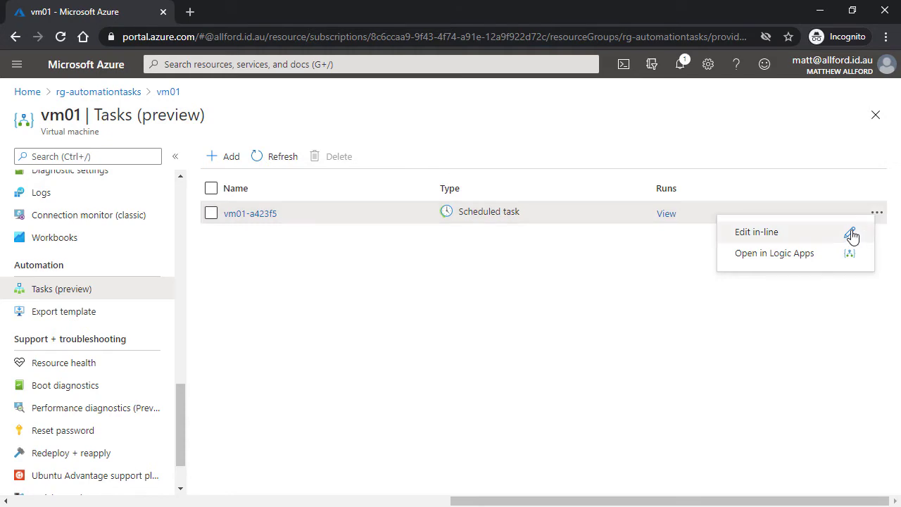
pyautogui.click(852, 237)
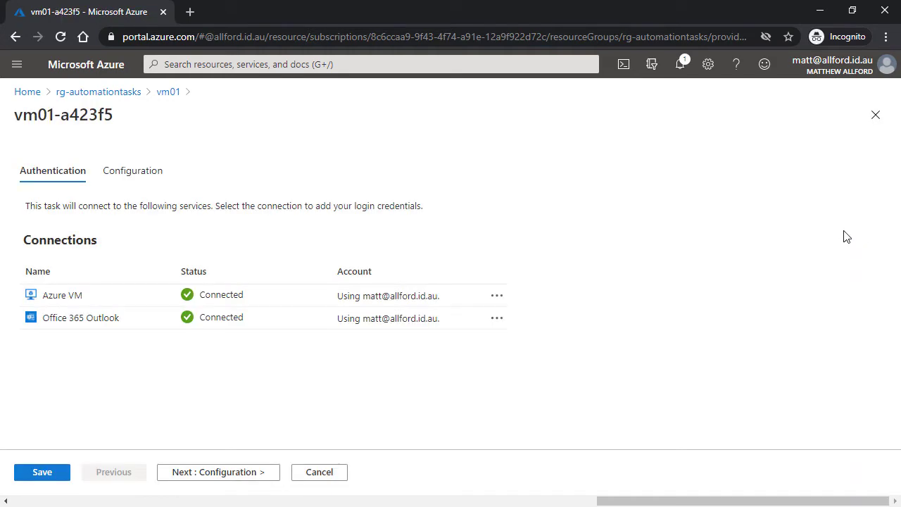
pyautogui.click(185, 475)
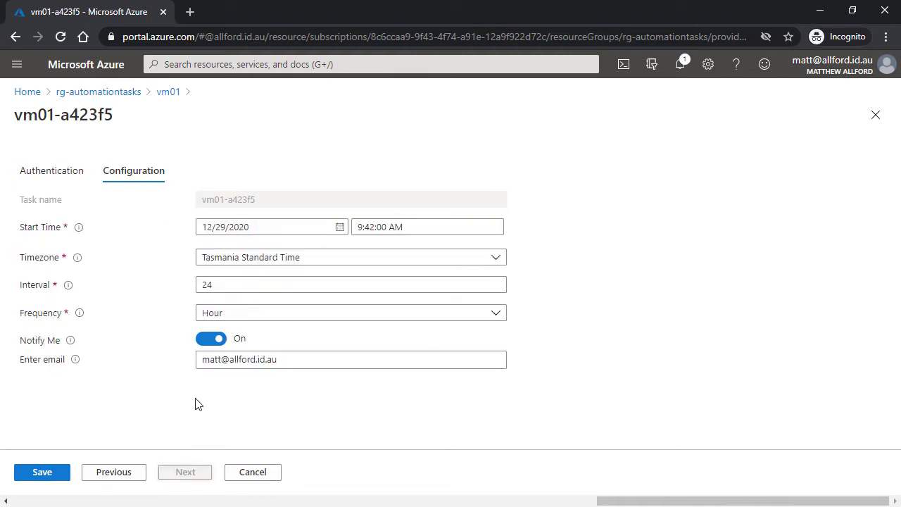
pyautogui.click(257, 479)
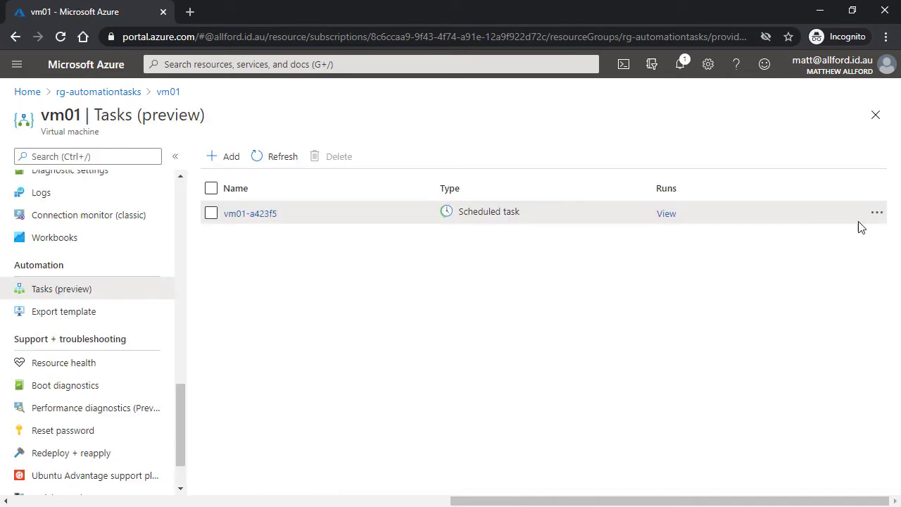
# Open vm01-a423f5 in the Logic app designer, expand Recurrence and Start virtual machine, then view its code.
pyautogui.click(877, 214)
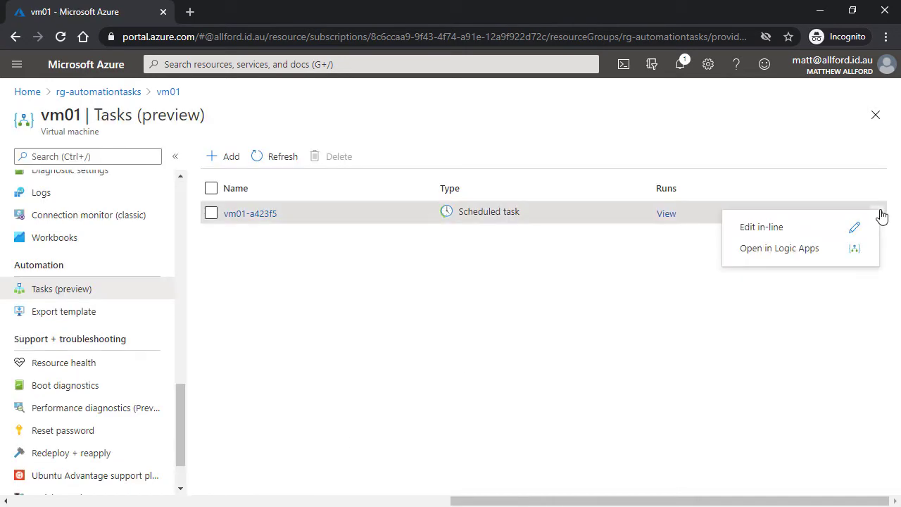
pyautogui.click(851, 251)
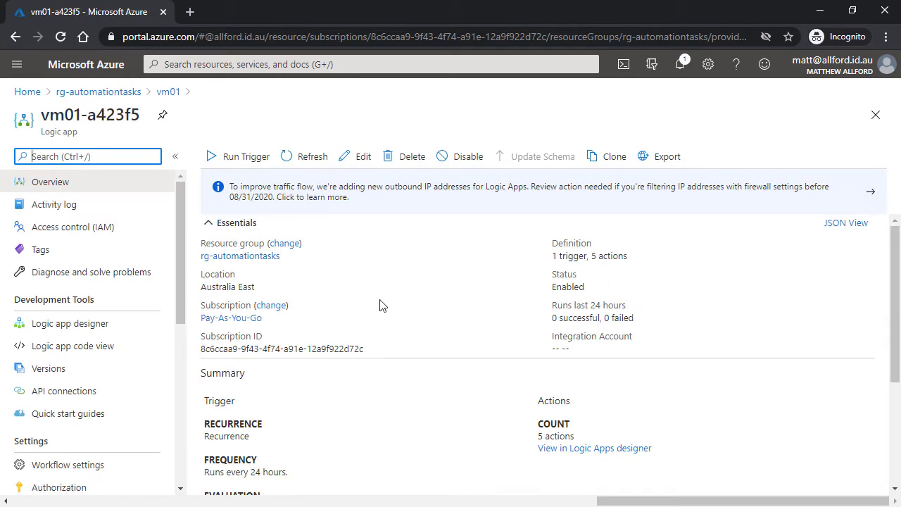
pyautogui.click(119, 327)
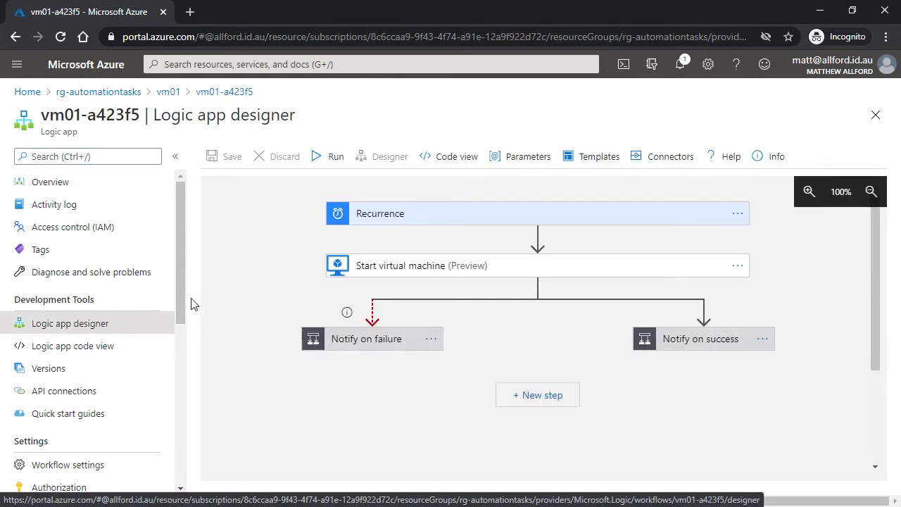
pyautogui.click(526, 221)
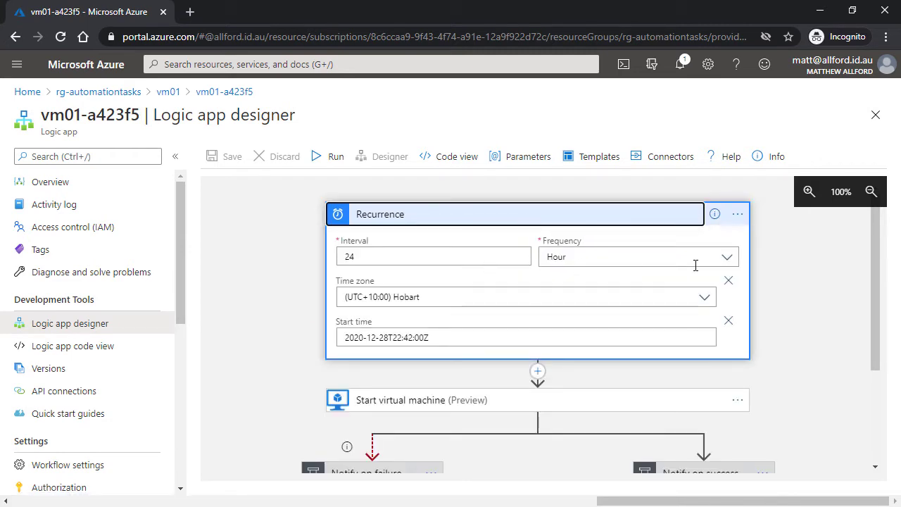
pyautogui.moveTo(878, 267); pyautogui.dragTo(870, 330)
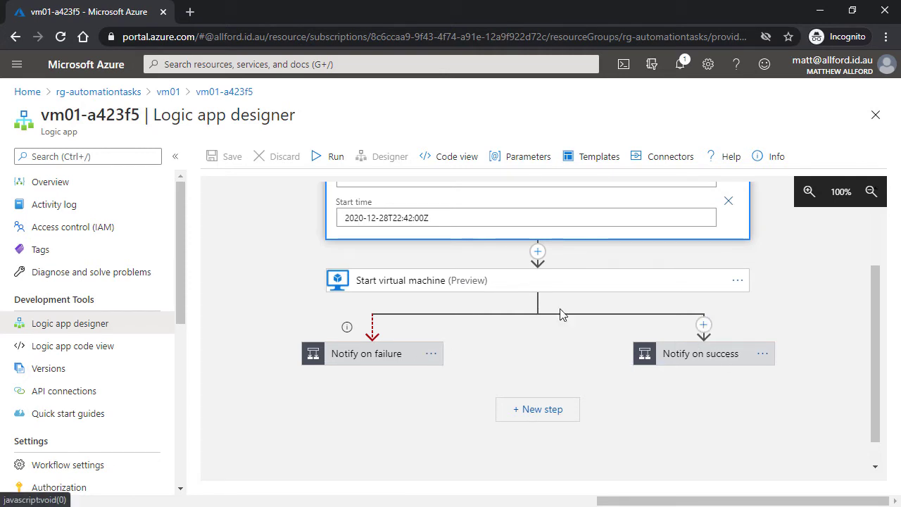
pyautogui.click(492, 287)
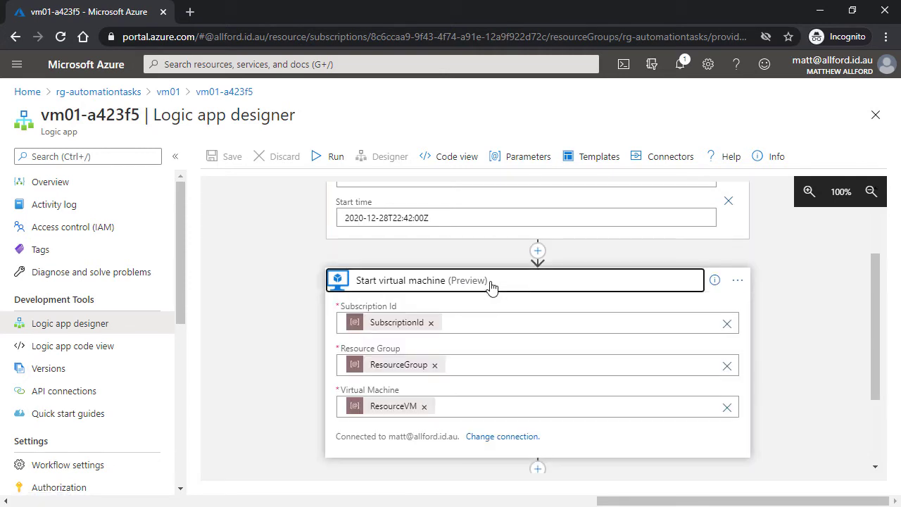
pyautogui.moveTo(875, 292); pyautogui.dragTo(876, 360)
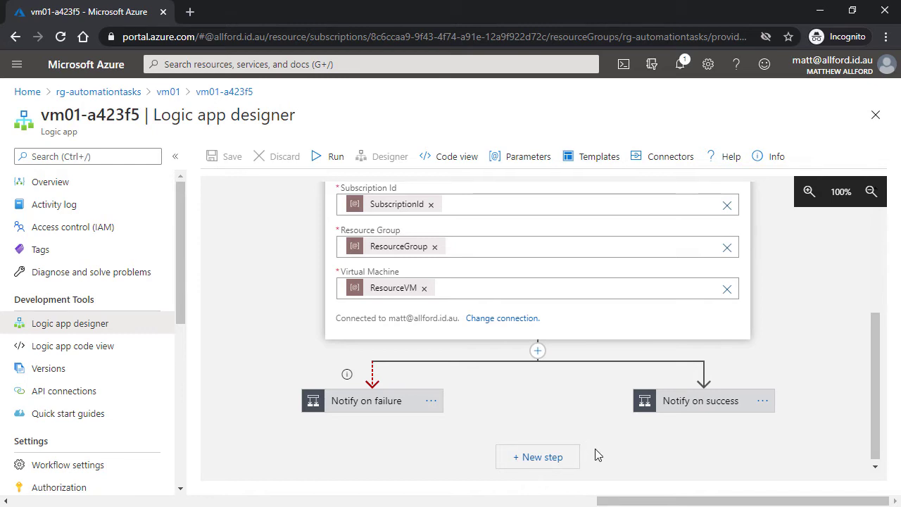
pyautogui.click(114, 354)
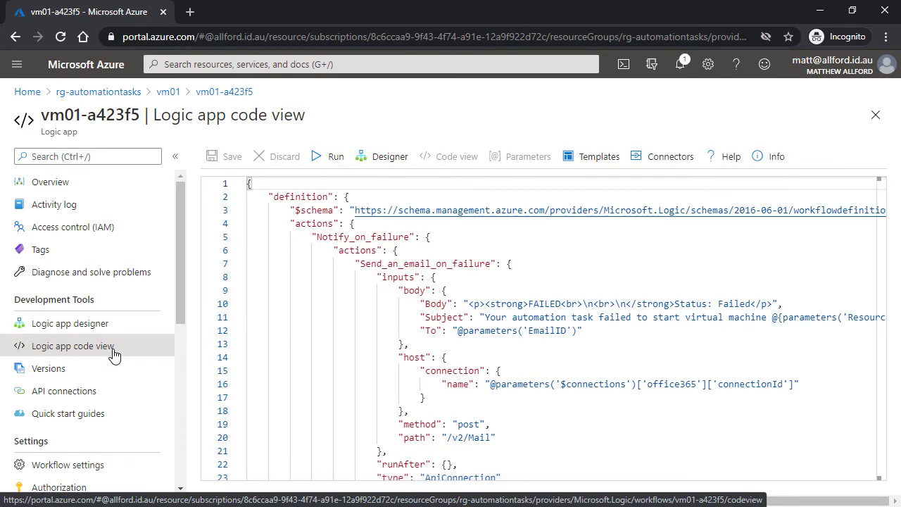
pyautogui.moveTo(886, 193); pyautogui.dragTo(866, 290)
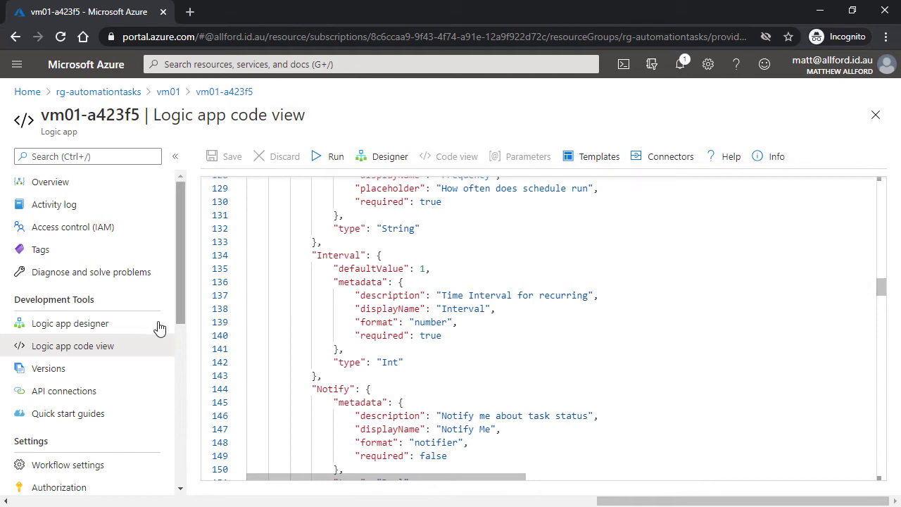
pyautogui.click(139, 331)
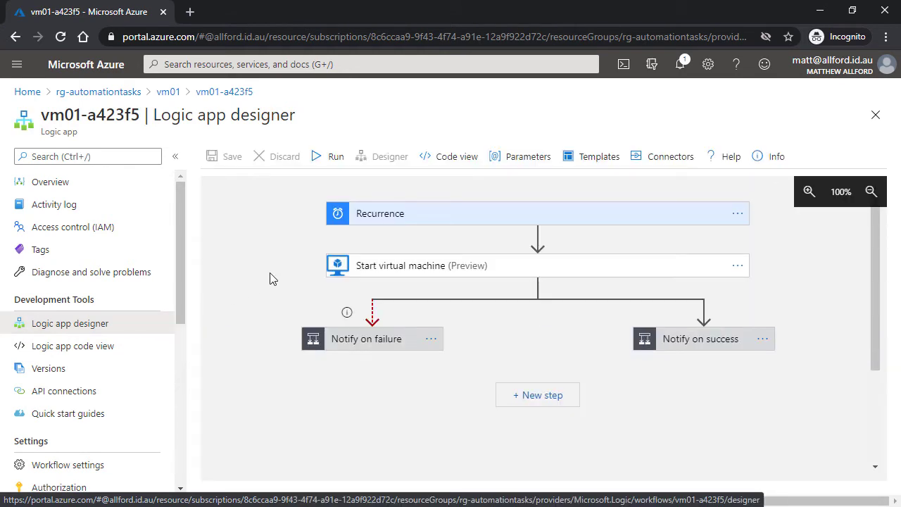
# Return to the vm01-a423f5 logic app's Overview page.
pyautogui.click(138, 190)
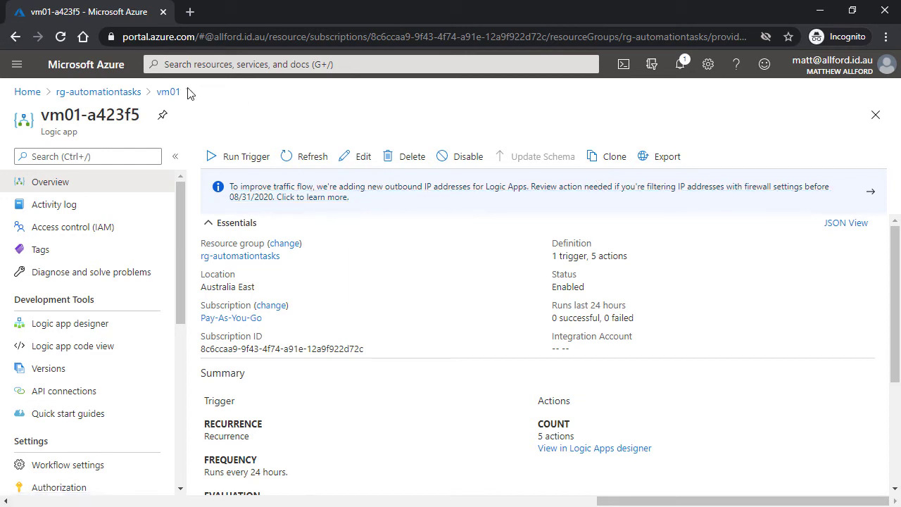
# Go back to vm01's tasks, refresh the list, and view vm01-a423f5's run history.
pyautogui.click(170, 93)
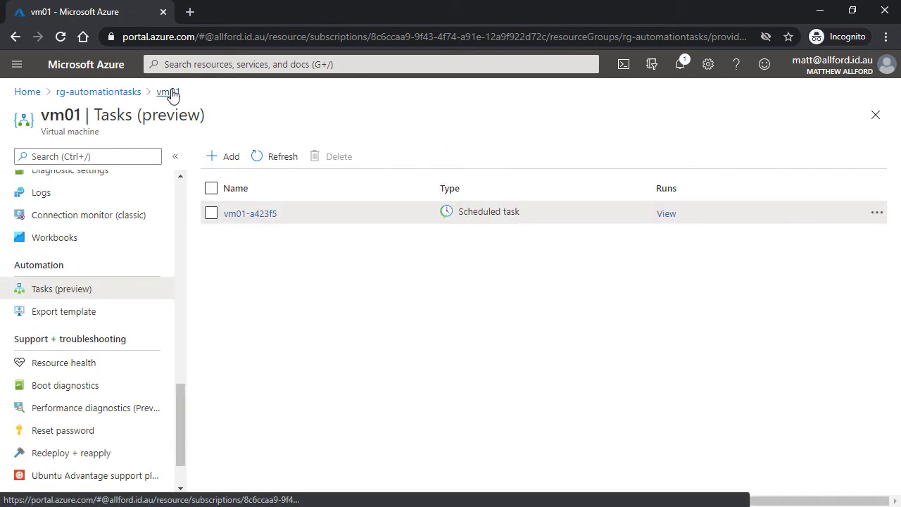
pyautogui.click(284, 158)
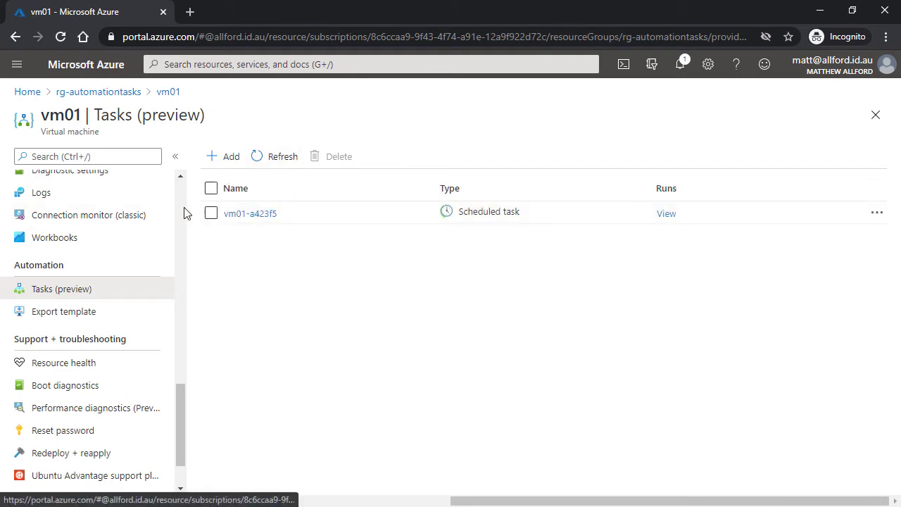
pyautogui.click(667, 215)
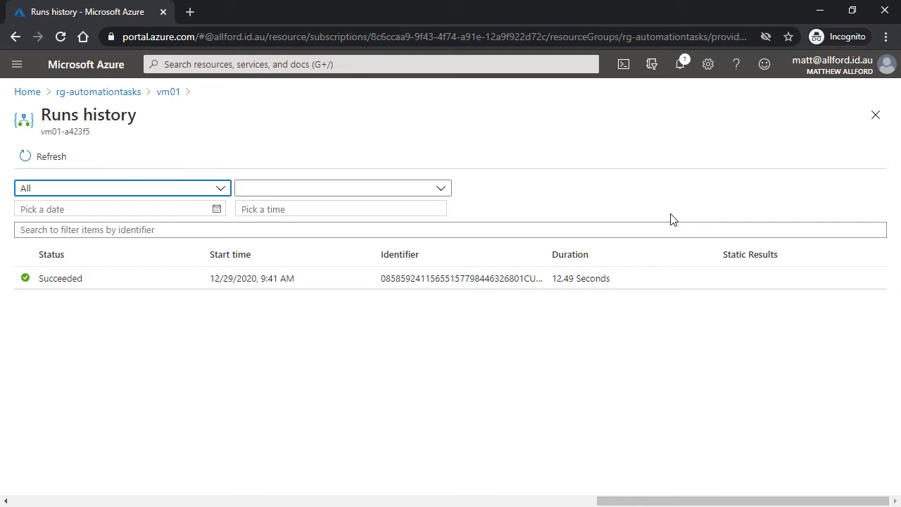
# Open the succeeded run and inspect its skipped failure and sent success notification branches.
pyautogui.click(533, 283)
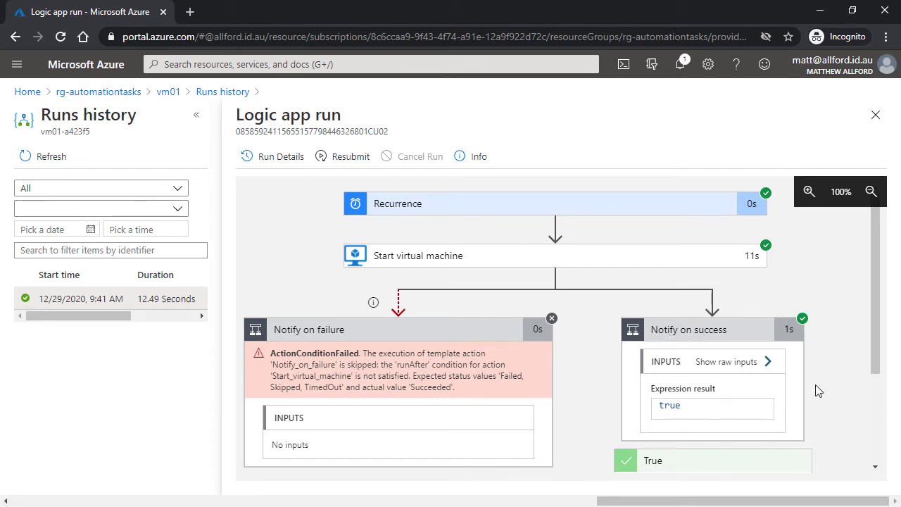
pyautogui.moveTo(876, 322); pyautogui.dragTo(876, 401)
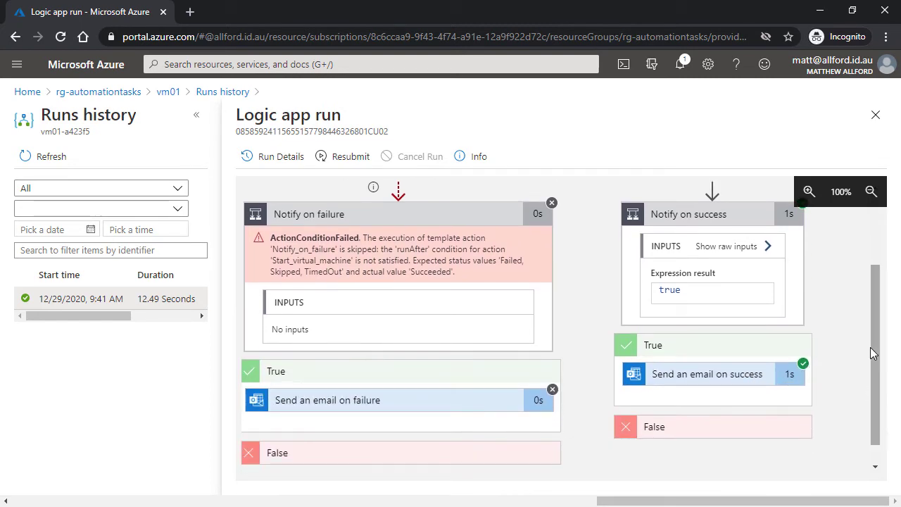
pyautogui.moveTo(874, 352); pyautogui.dragTo(838, 277)
# Check vm01's overview shows status Starting, then go to the rg-automationtasks resource group.
pyautogui.click(164, 95)
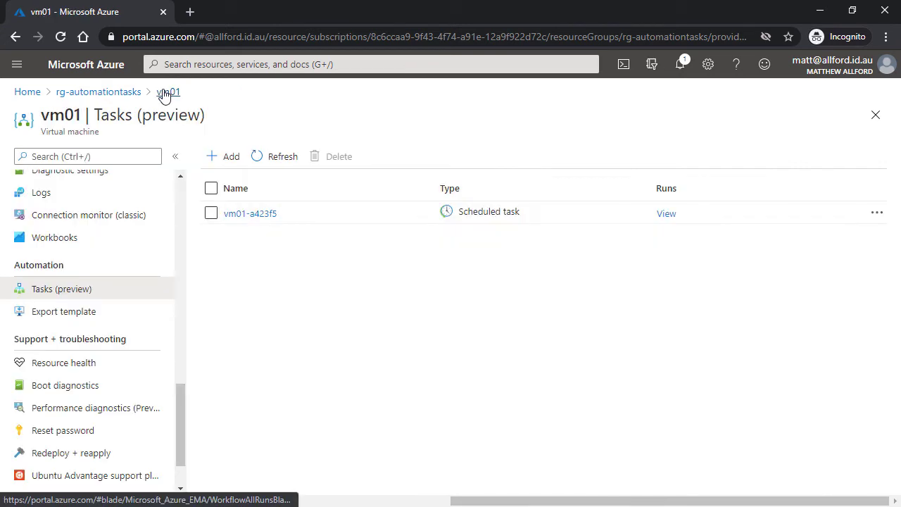
pyautogui.moveTo(183, 419); pyautogui.dragTo(86, 185)
pyautogui.click(83, 185)
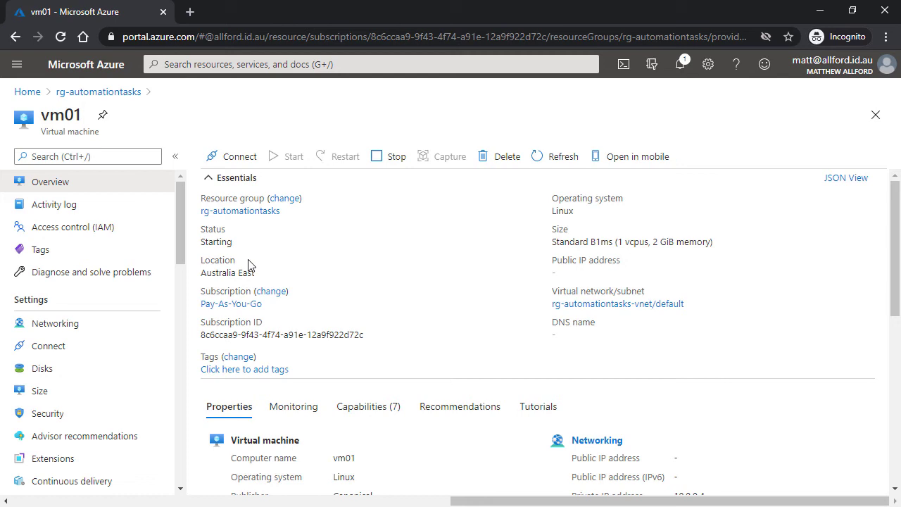
pyautogui.click(132, 99)
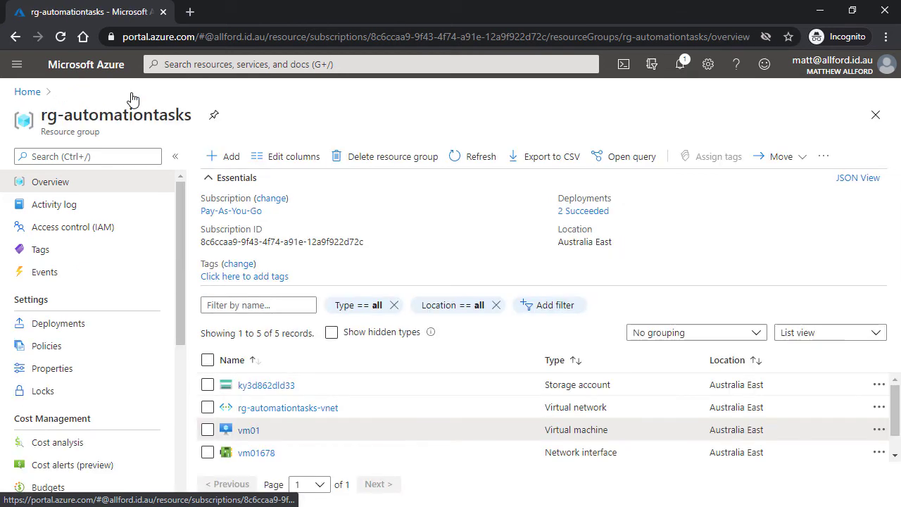
# Open storage account ky3d862dld33's Tasks (preview) page and start adding a new task.
pyautogui.click(273, 387)
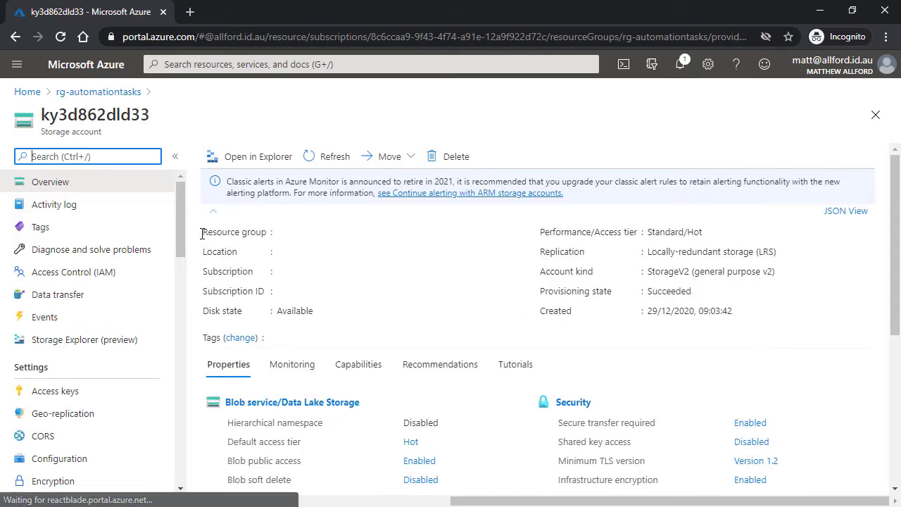
pyautogui.moveTo(181, 208); pyautogui.dragTo(162, 426)
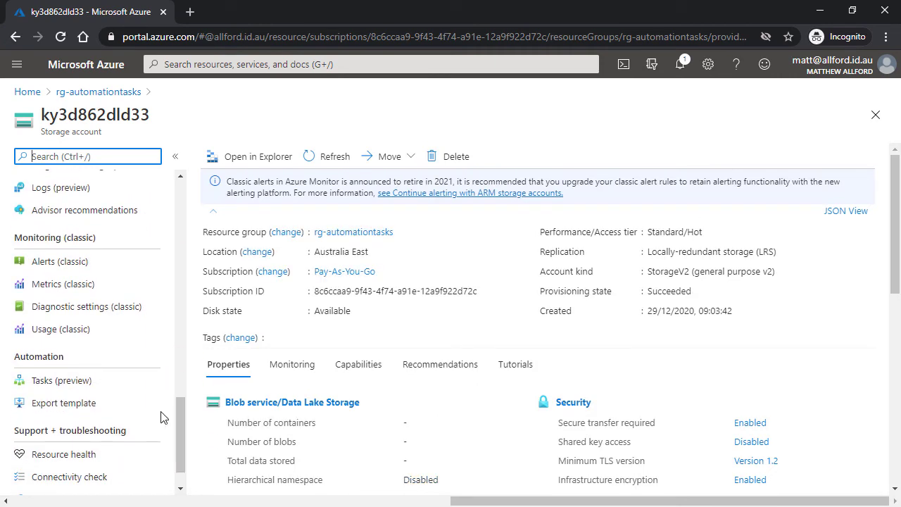
pyautogui.click(85, 385)
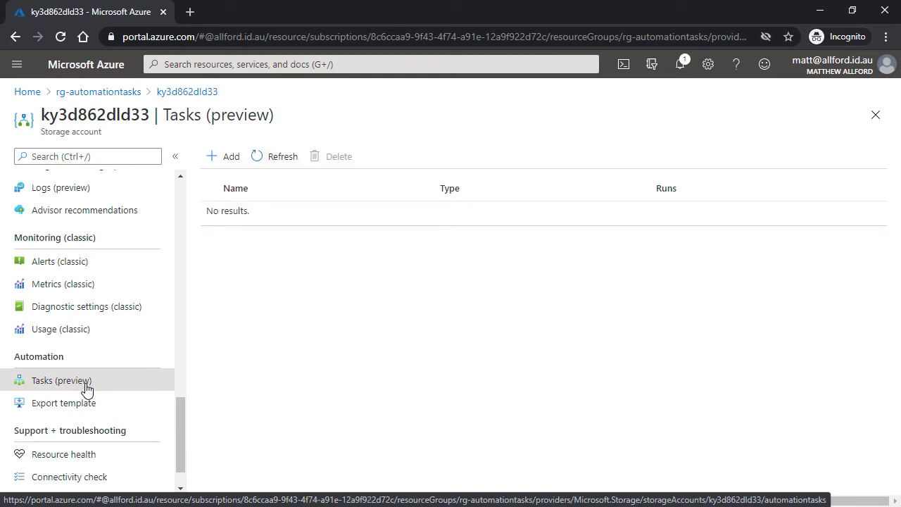
pyautogui.click(235, 160)
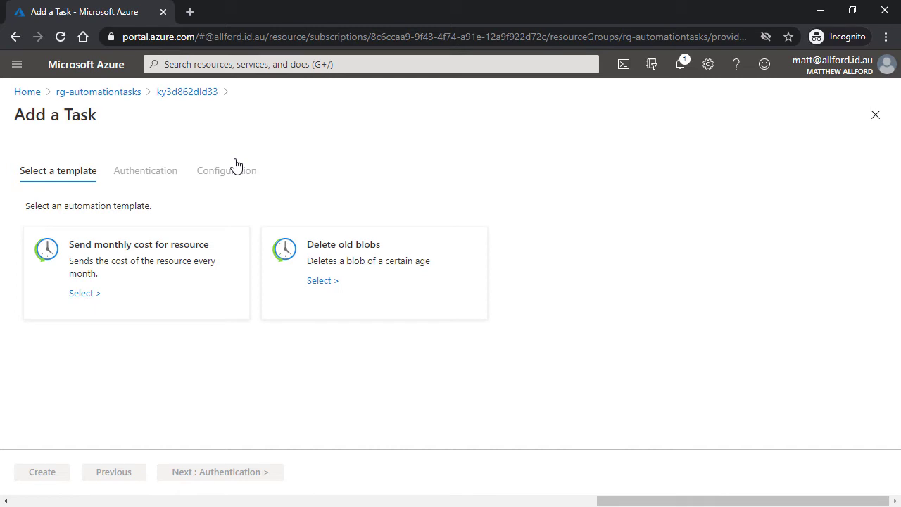
# Create a Delete old blobs task for container myblob with an expiration age of 14 Days.
pyautogui.click(318, 285)
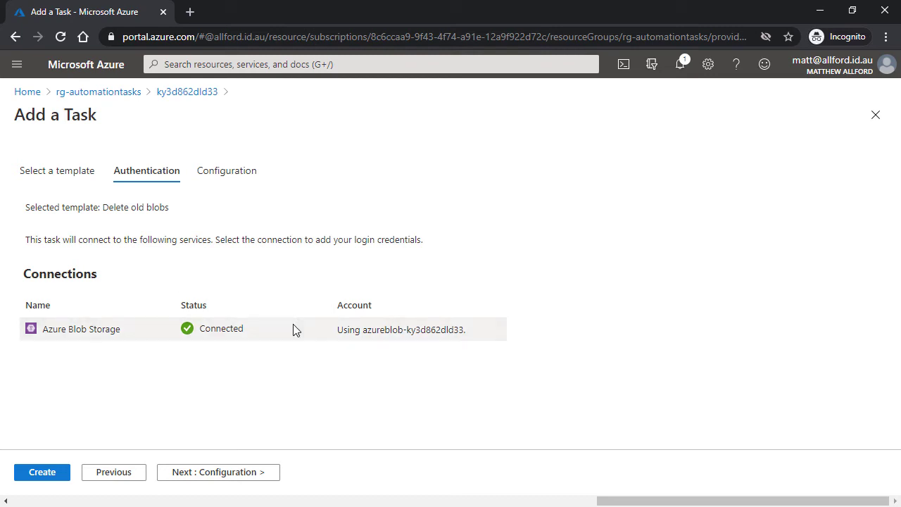
pyautogui.click(237, 473)
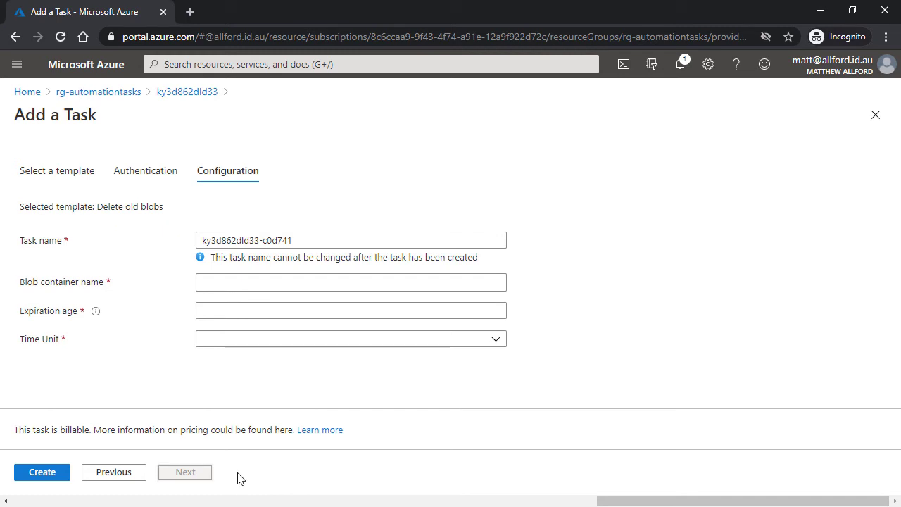
pyautogui.click(272, 287)
pyautogui.write('myblob')
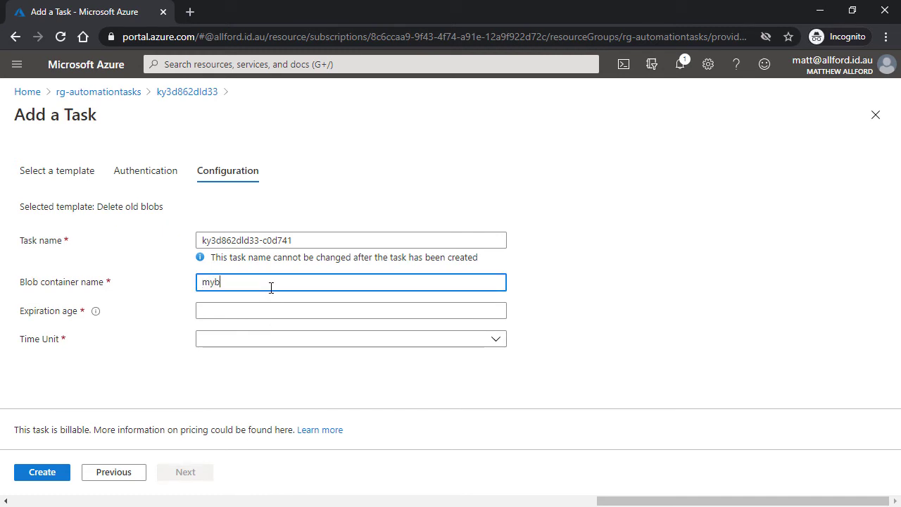
pyautogui.click(246, 309)
pyautogui.write('14')
pyautogui.click(249, 340)
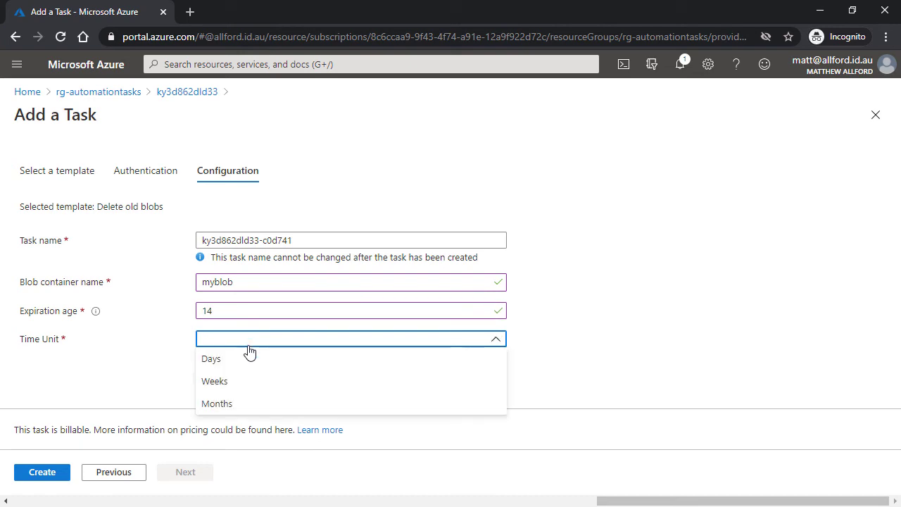
pyautogui.click(243, 359)
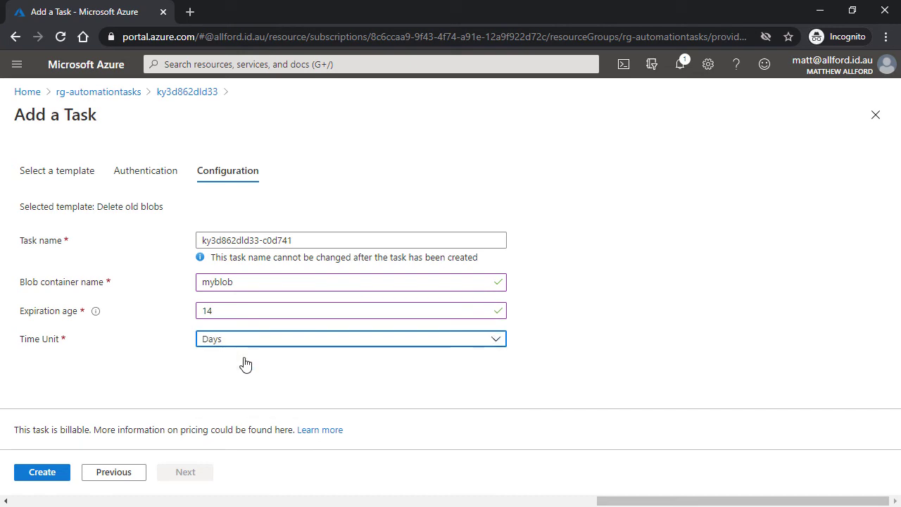
pyautogui.click(40, 476)
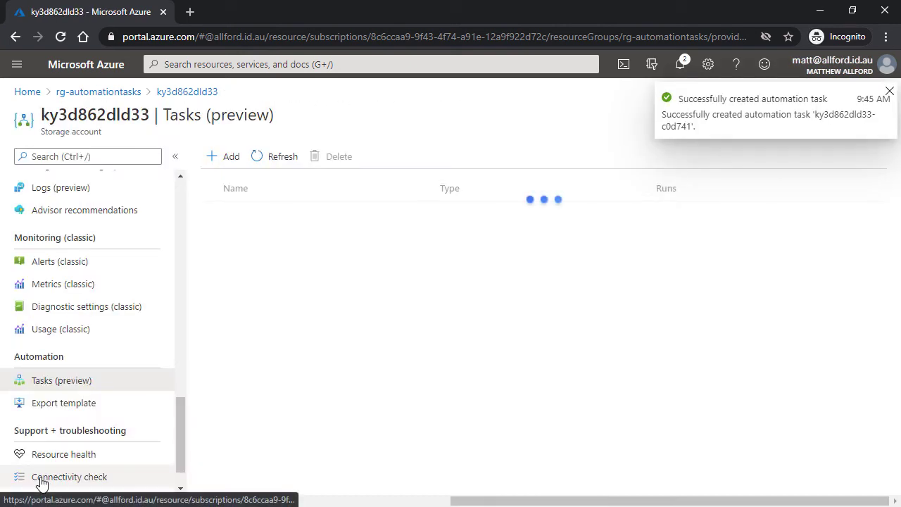
# Open the new task's logic app ky3d862dld33-c0d741 in Logic Apps.
pyautogui.click(878, 218)
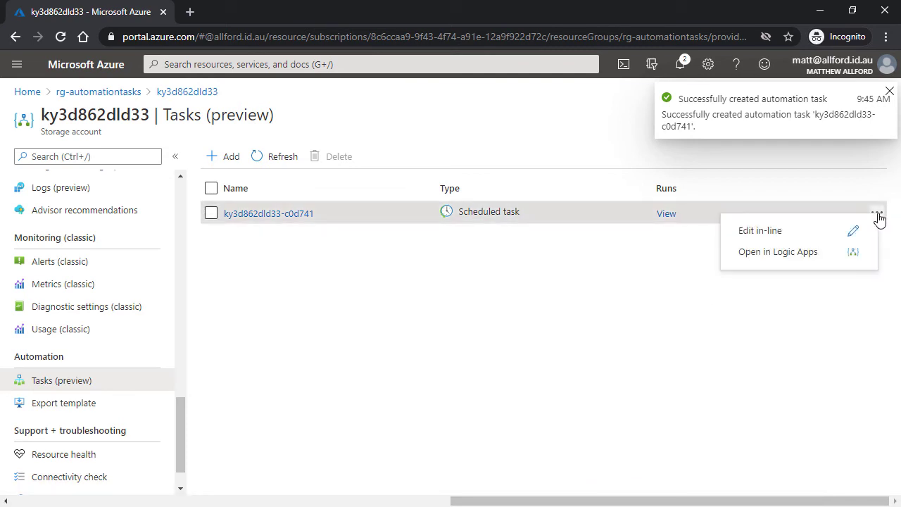
pyautogui.click(828, 254)
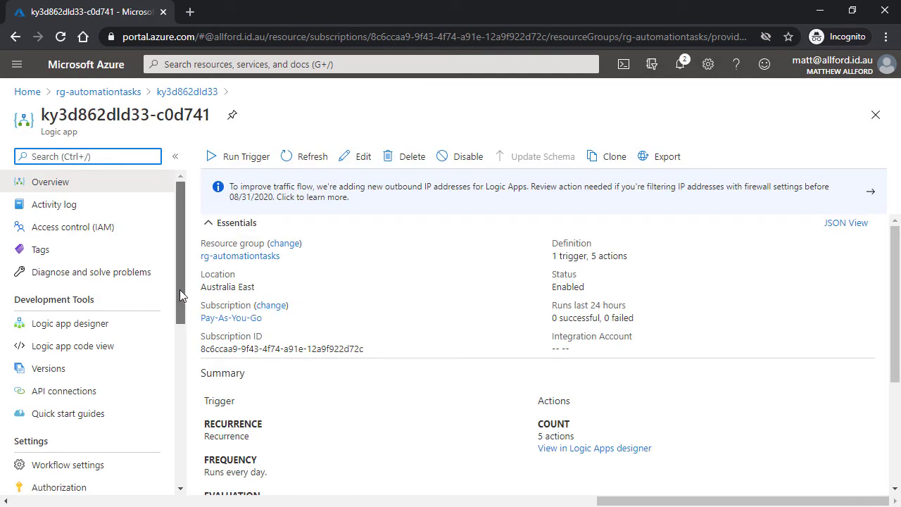
pyautogui.moveTo(180, 289); pyautogui.dragTo(179, 313)
# Confirm the azureblob-ky3d862dld33 API connection shows Connected, then open the logic app code view.
pyautogui.click(84, 339)
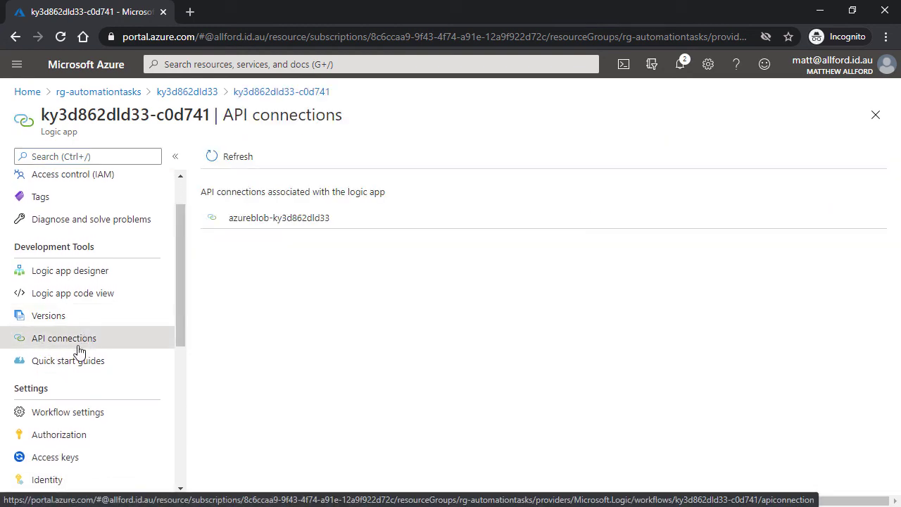
pyautogui.click(296, 224)
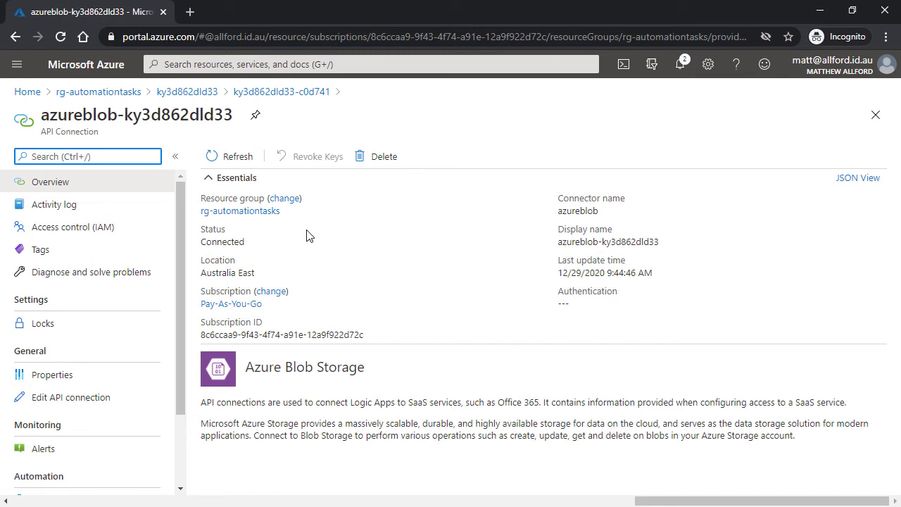
pyautogui.click(280, 96)
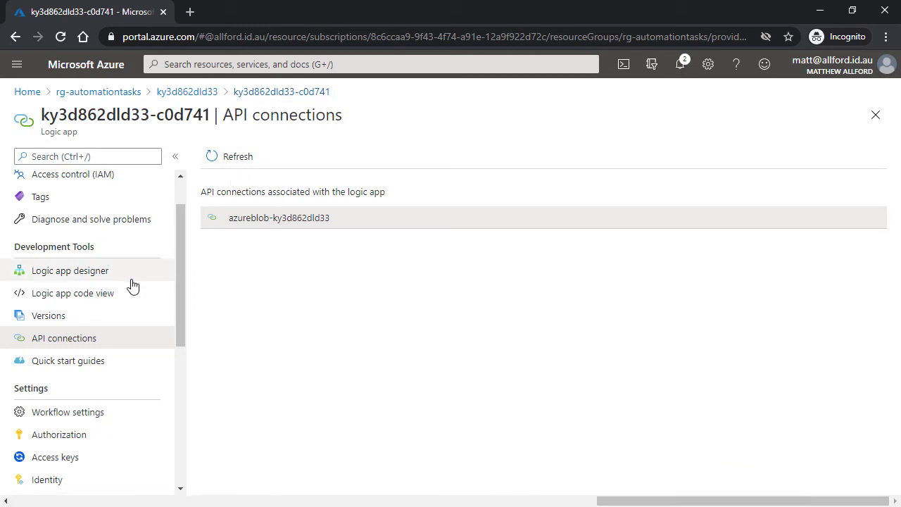
pyautogui.click(109, 299)
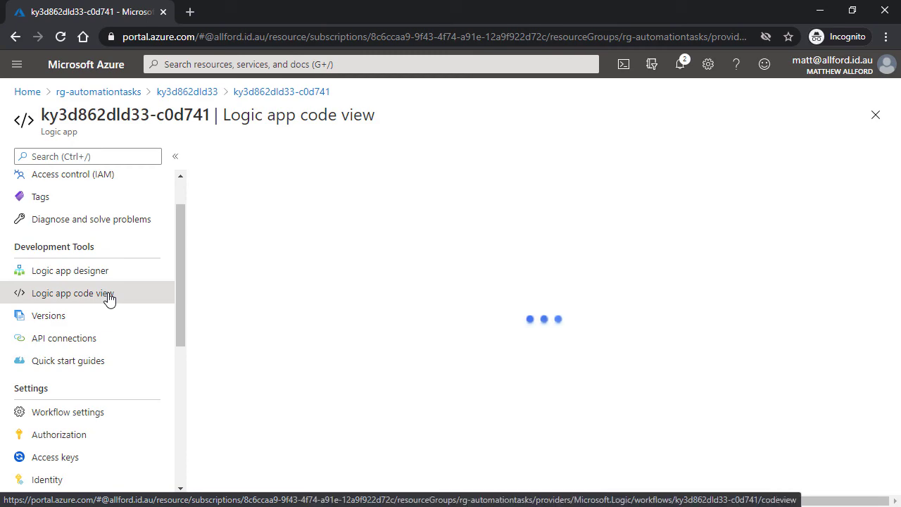
# Scroll the code to the parameters showing BlobFolder myblob and ExpirationAge 14.
pyautogui.moveTo(884, 216); pyautogui.dragTo(884, 463)
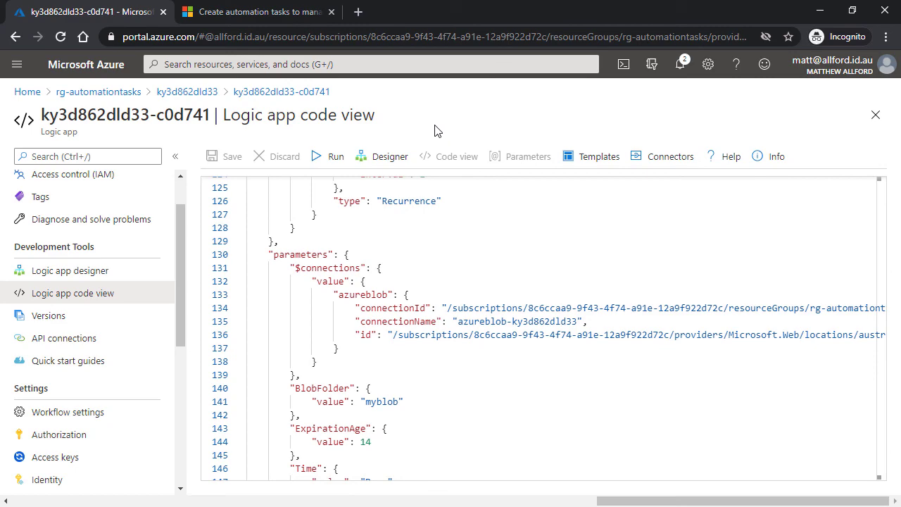
# Switch to the browser tab with the automation tasks documentation article.
pyautogui.click(282, 11)
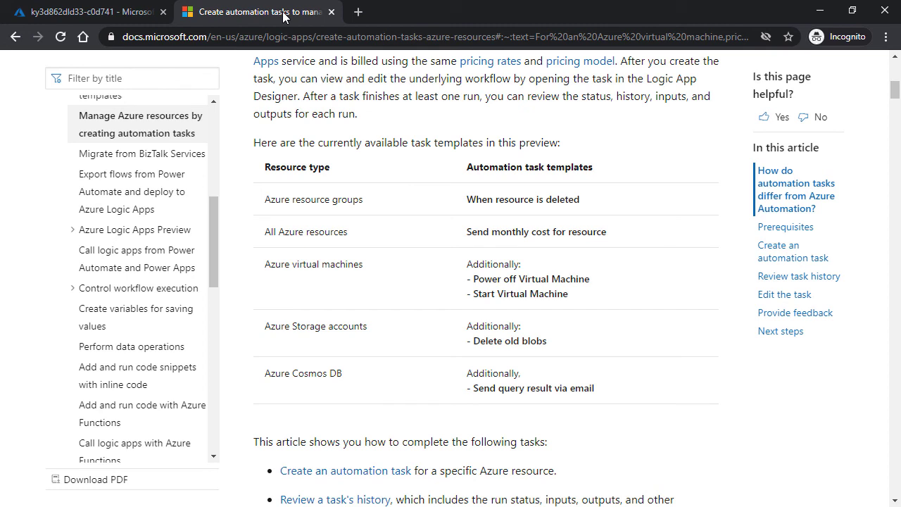